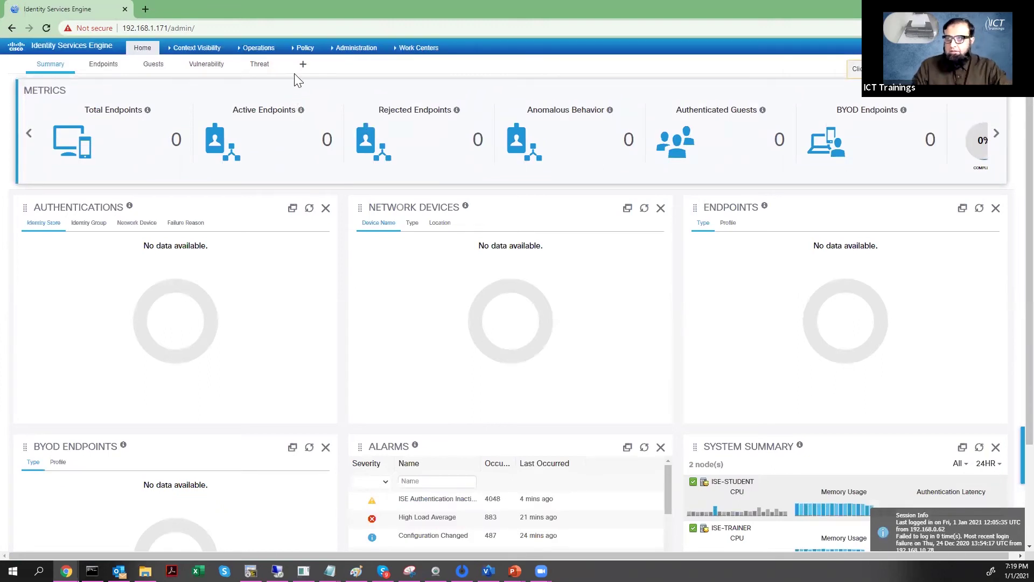
# - Go to Administration > Identity Management Identities, then to the Groups page
pyautogui.click(305, 50)
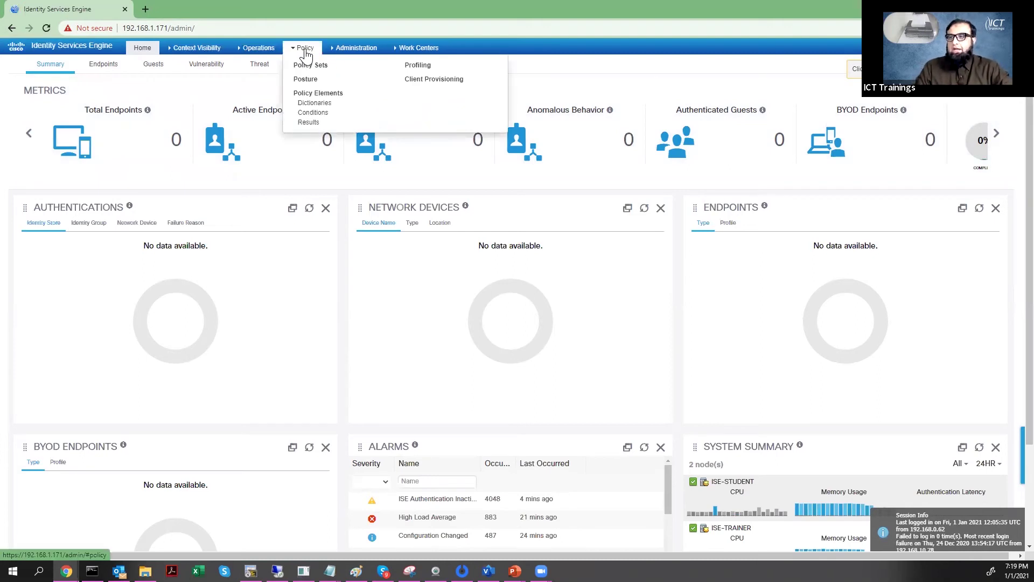
pyautogui.click(353, 48)
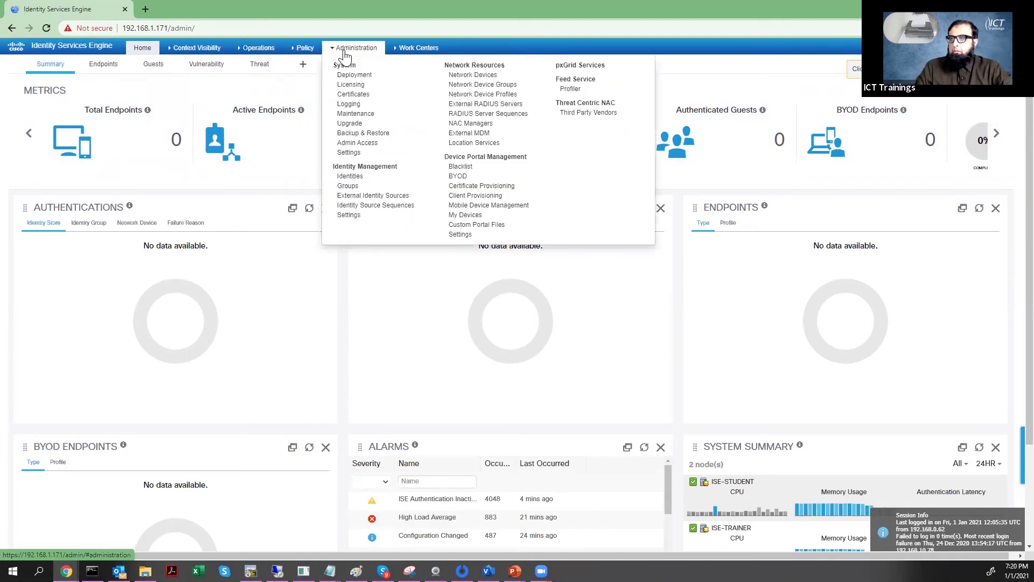
pyautogui.click(360, 179)
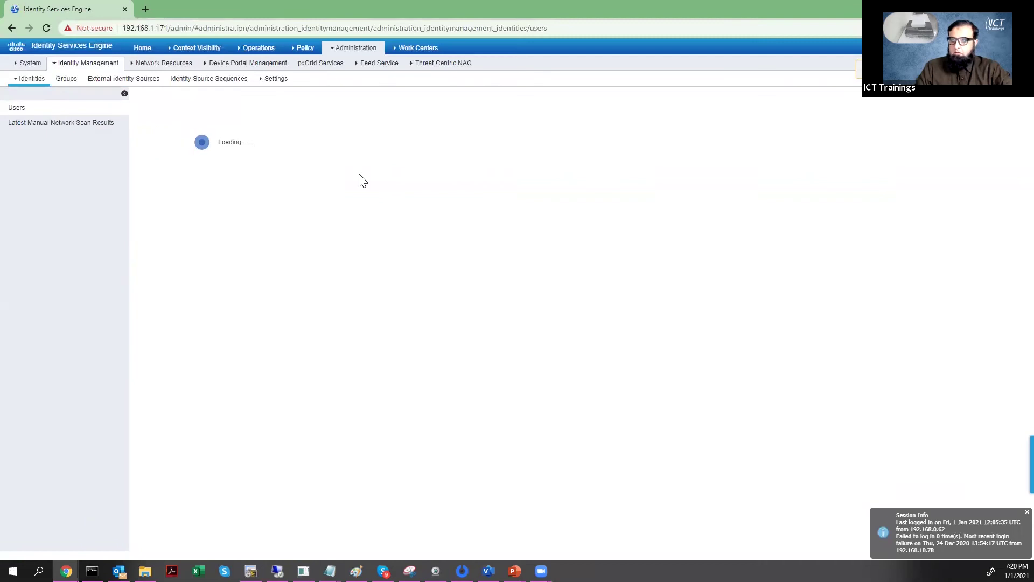
pyautogui.click(339, 50)
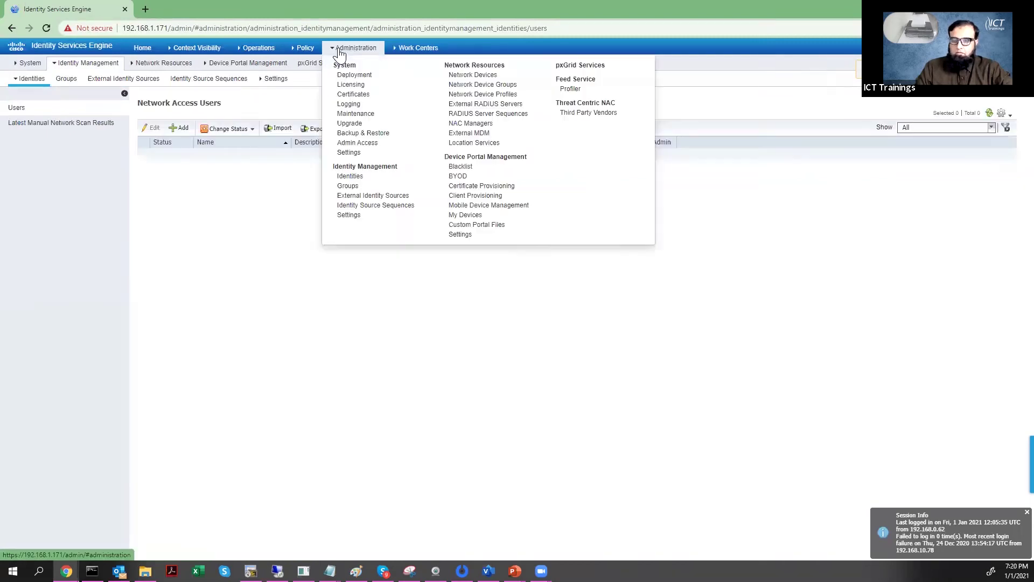
pyautogui.click(356, 188)
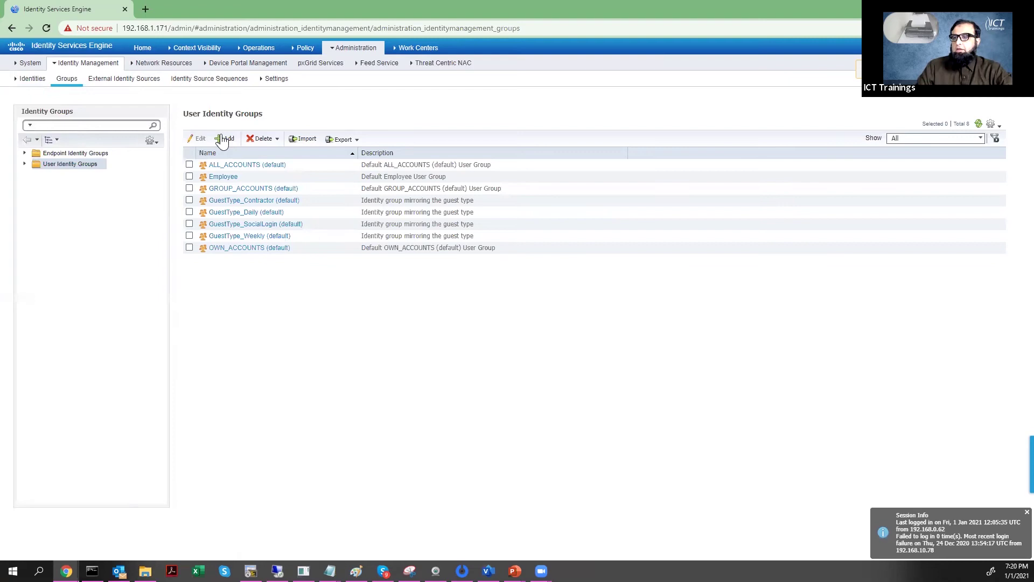
# - Add the user identity group adminsgroup with its device administration description
pyautogui.click(224, 139)
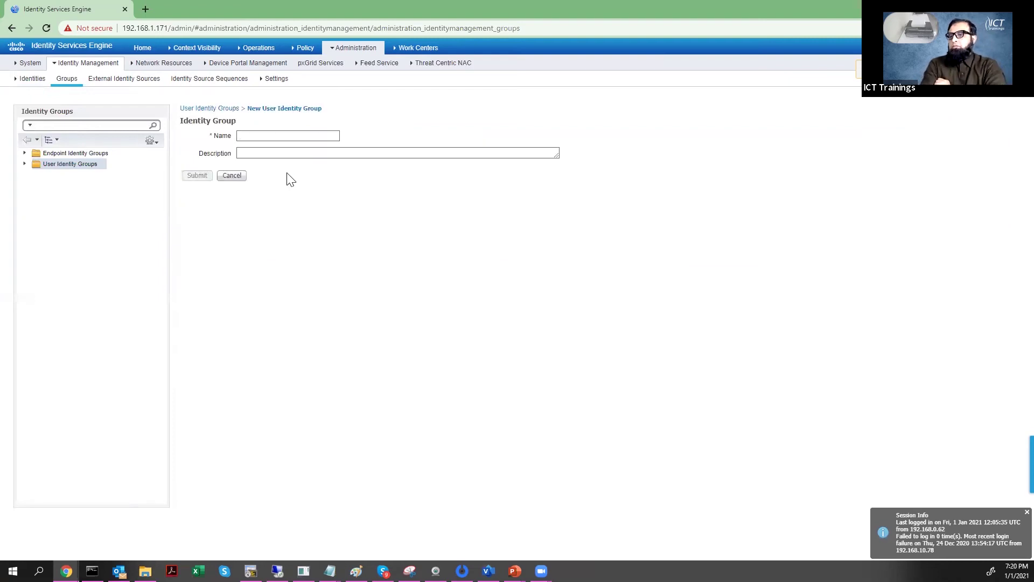
pyautogui.write('administration group.')
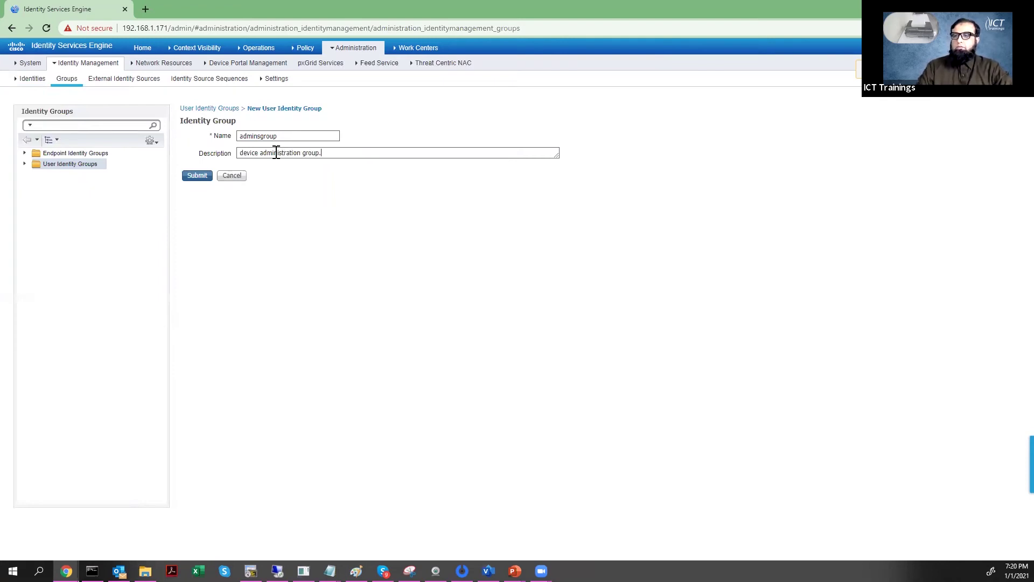
pyautogui.click(200, 176)
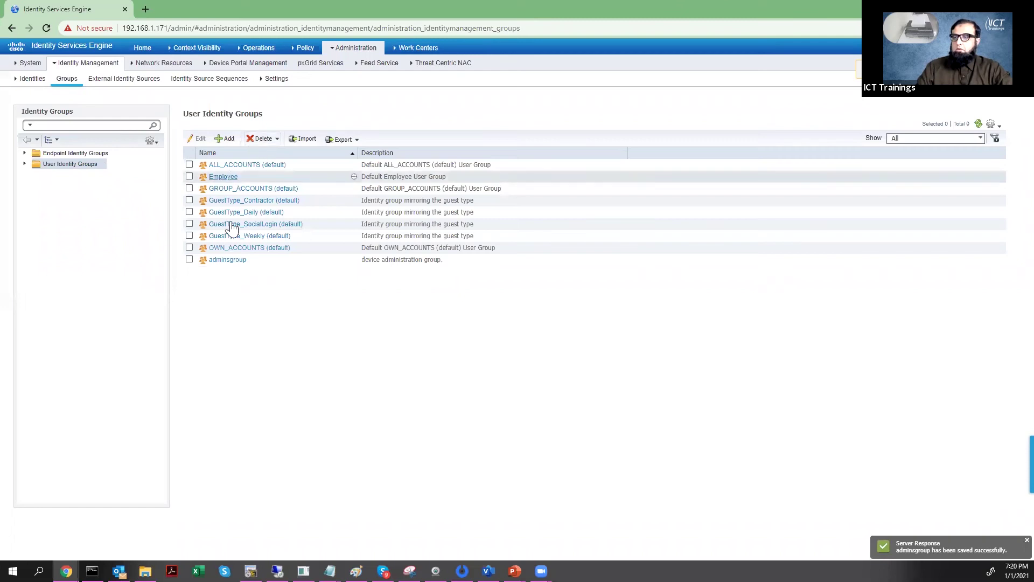
# - Add the user identity group operatorsgroup described as 'device operators group.'
pyautogui.click(226, 138)
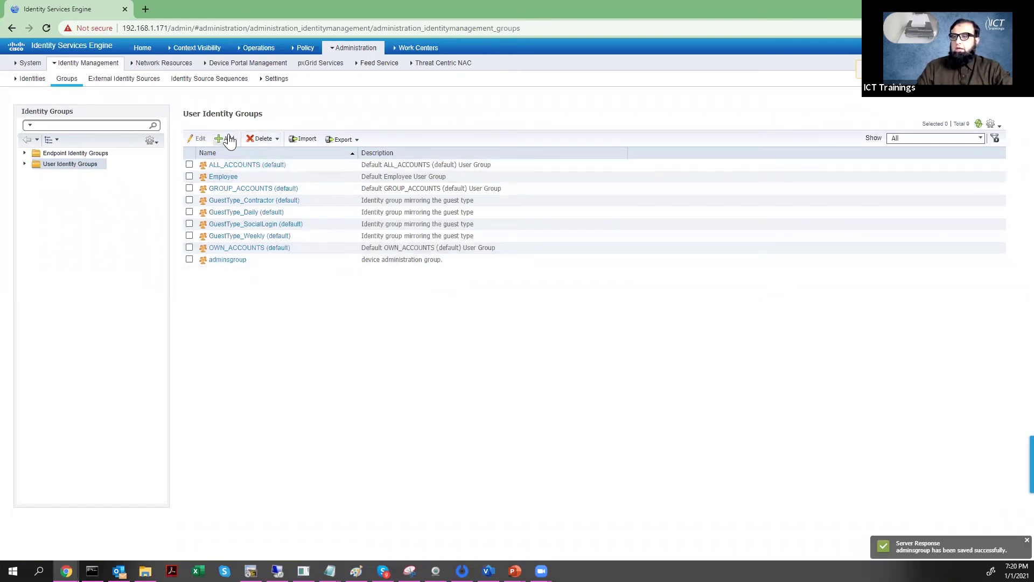
pyautogui.write('operatorsgroup')
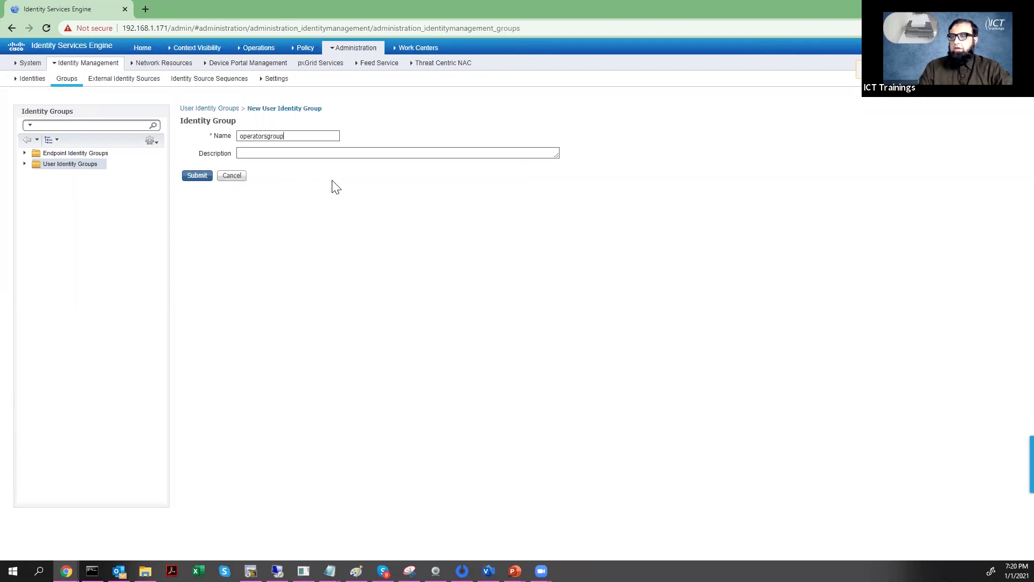
pyautogui.hotkey('alt', 'Tab')
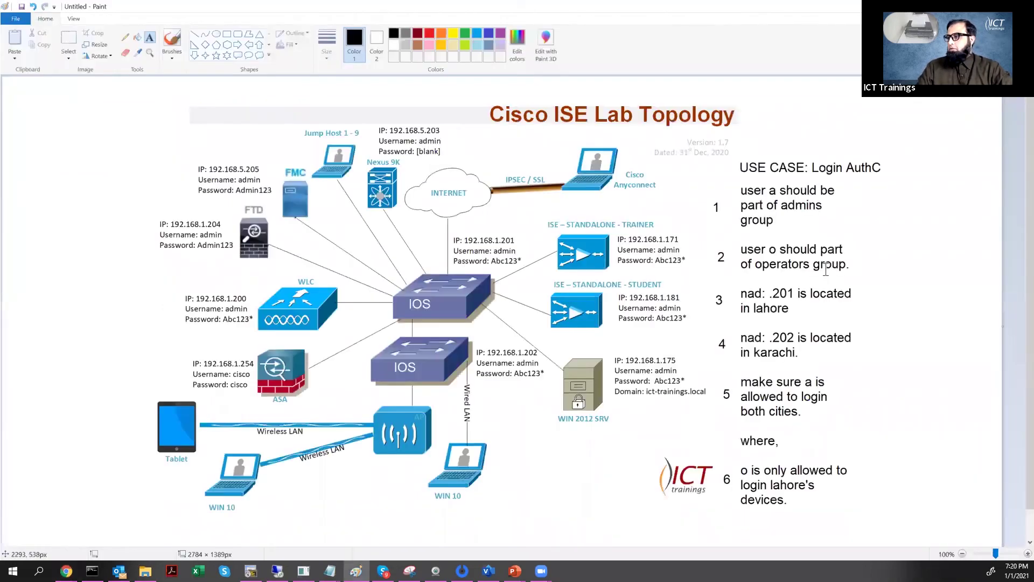
pyautogui.hotkey('alt', 'Tab')
pyautogui.click(336, 154)
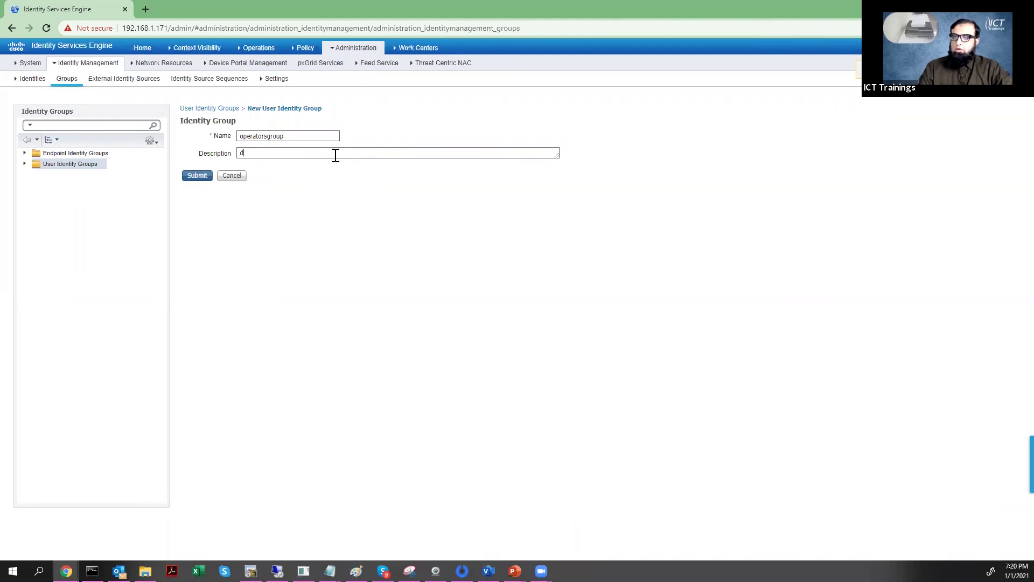
pyautogui.write('device operators group.')
pyautogui.click(197, 175)
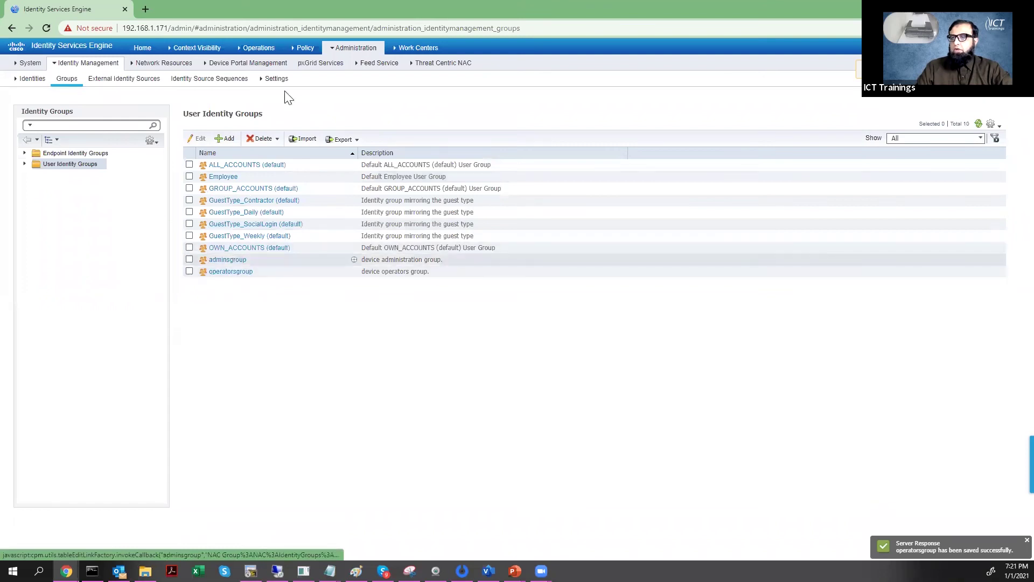
# - Start a new network access user named a and enter its login password
pyautogui.moveTo(359, 45)
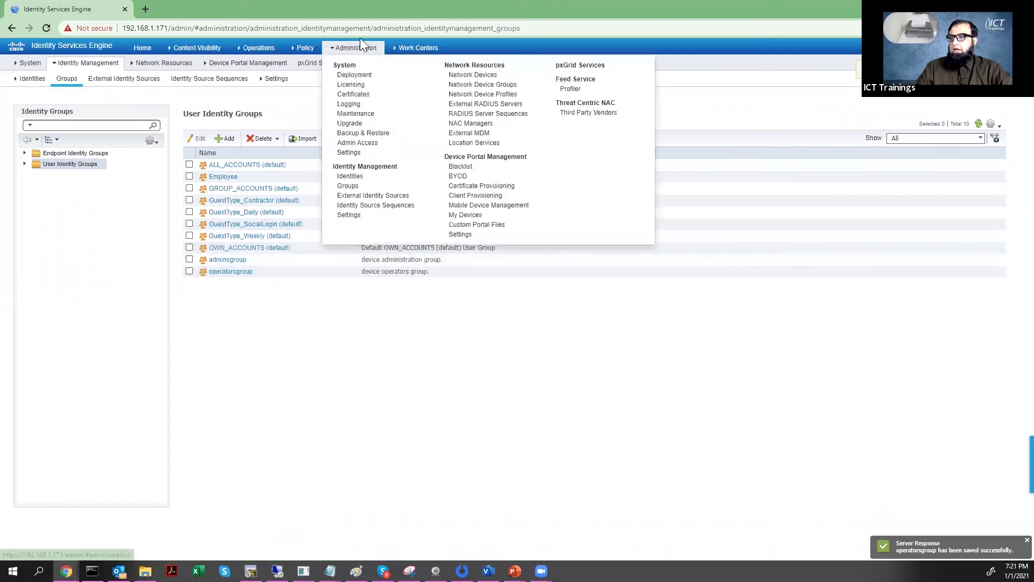
pyautogui.click(353, 177)
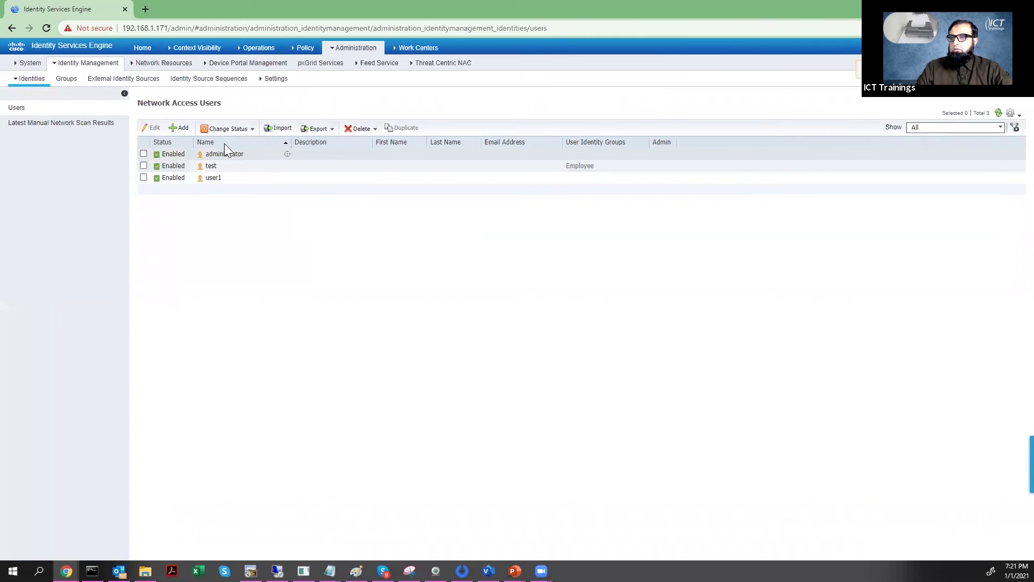
pyautogui.click(186, 136)
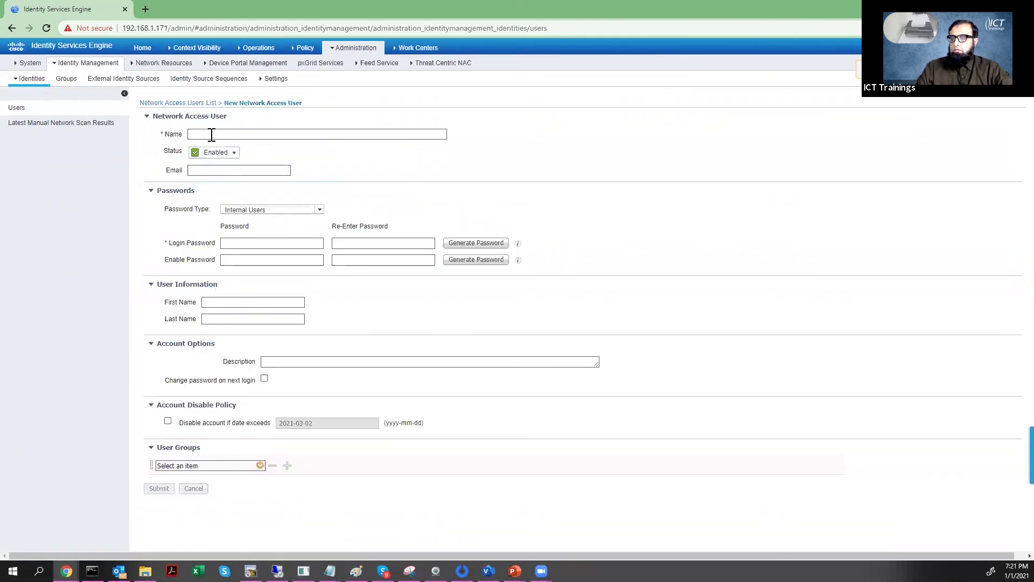
pyautogui.write('a')
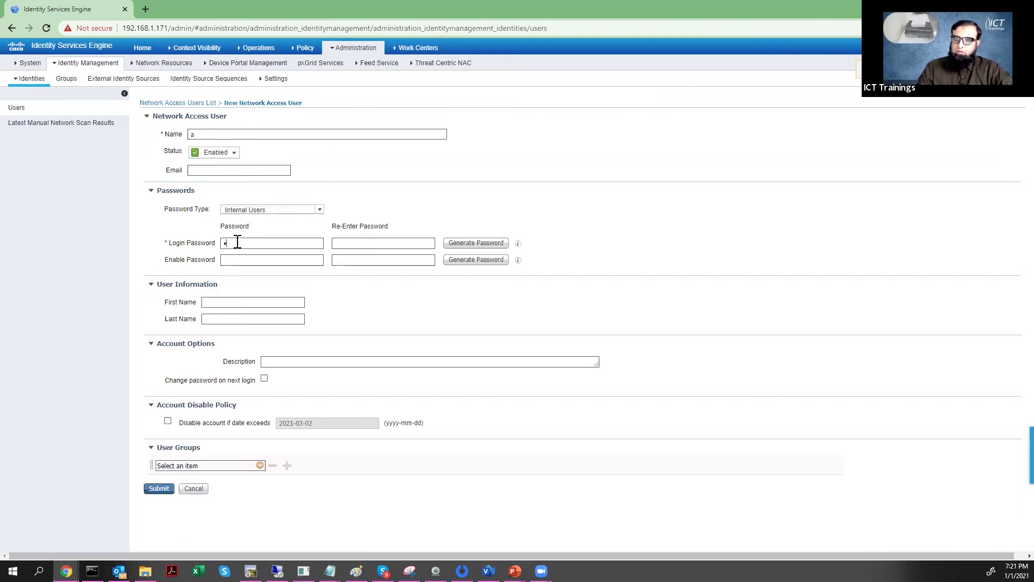
pyautogui.write('2')
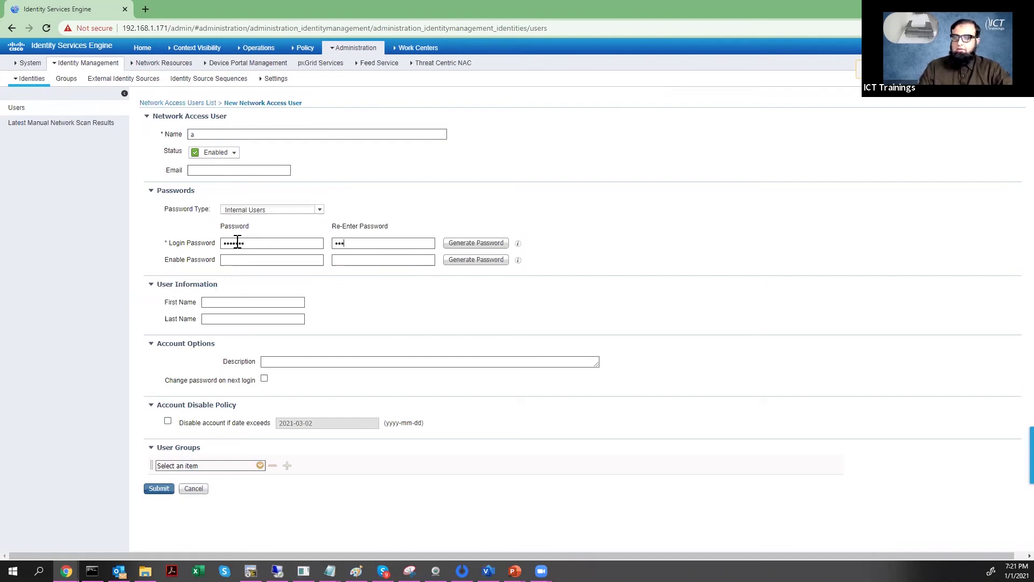
pyautogui.write('2')
pyautogui.press('Tab')
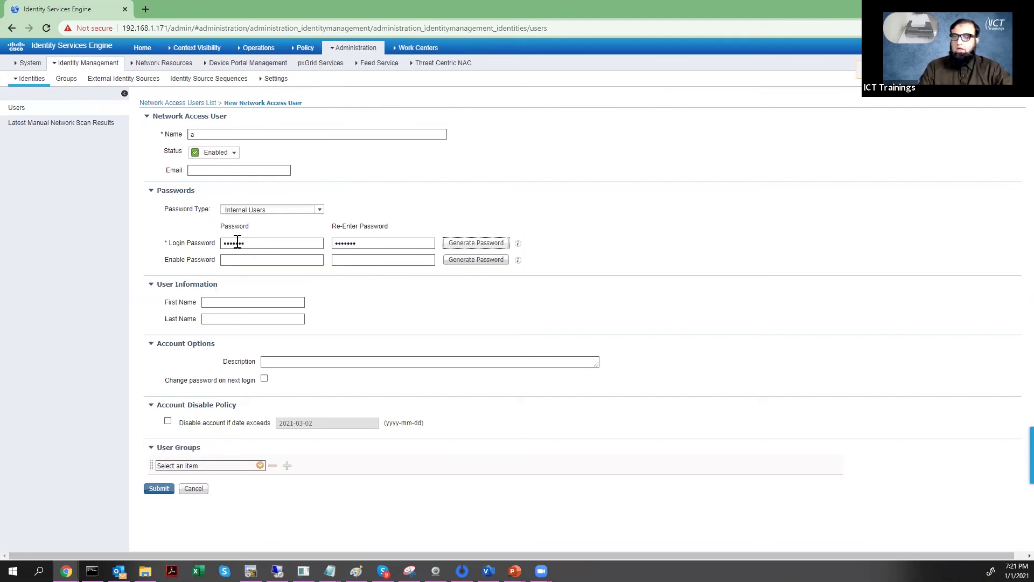
# - Enter and confirm user a's enable password, assign adminsgroup, and submit
pyautogui.click(228, 261)
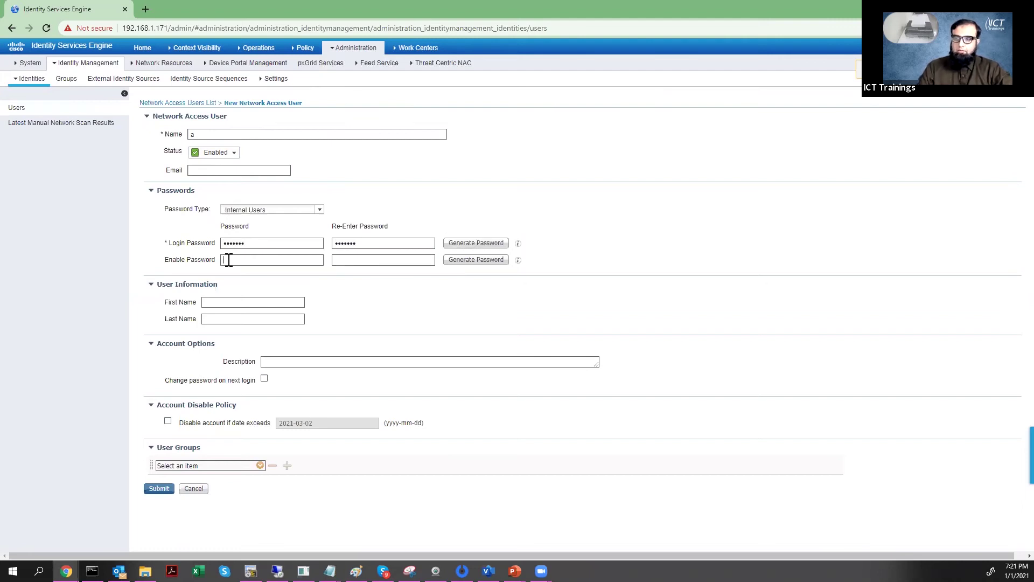
pyautogui.write('cisco12')
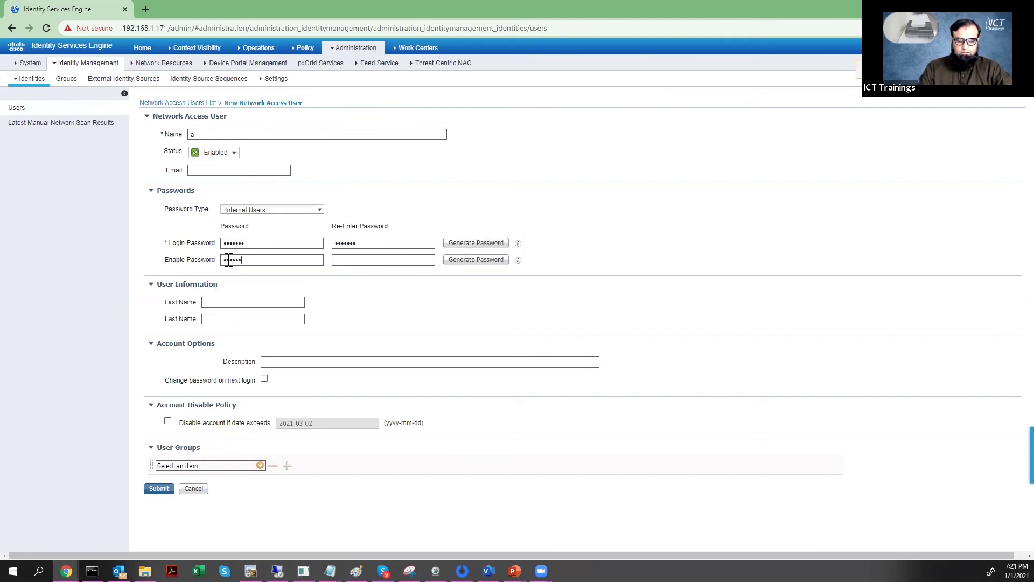
pyautogui.click(347, 261)
pyautogui.write('cisco1')
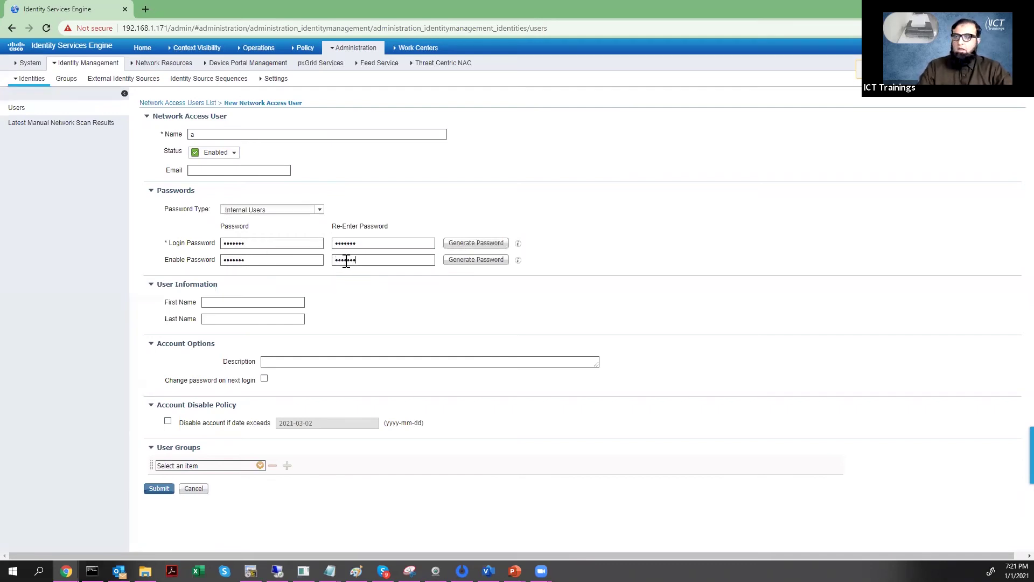
pyautogui.hotkey('alt', 'Tab')
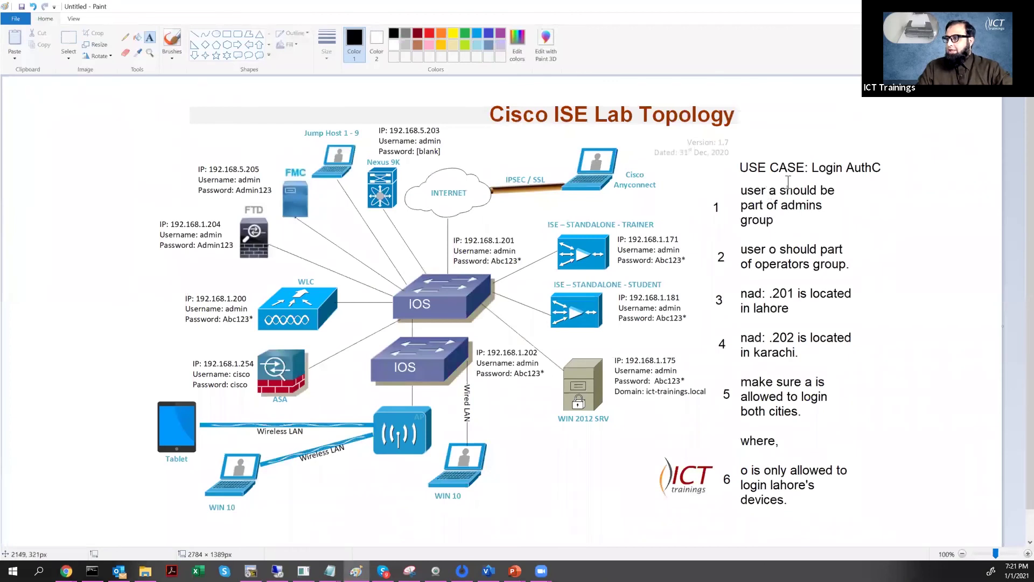
pyautogui.hotkey('alt', 'Tab')
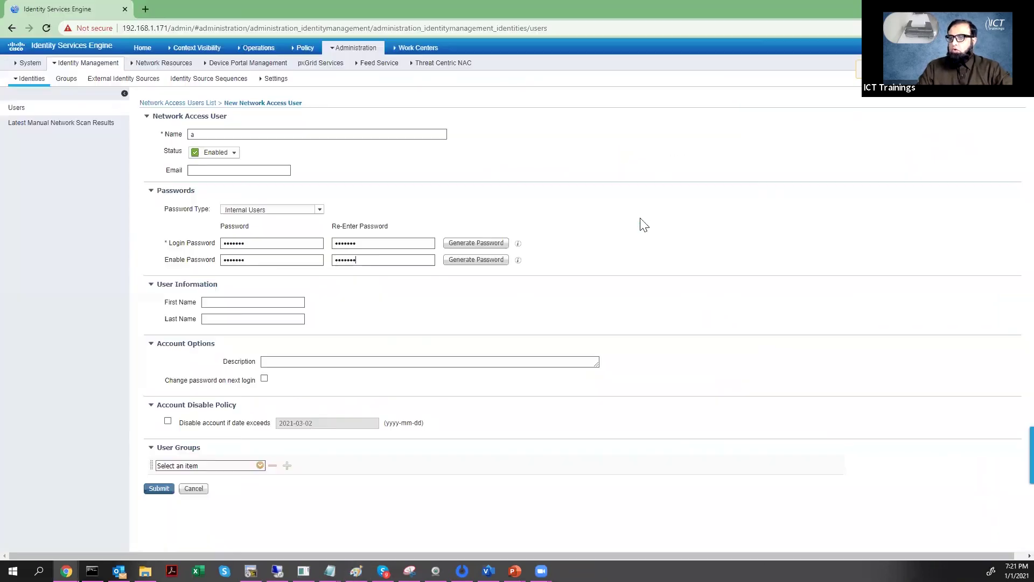
pyautogui.click(260, 465)
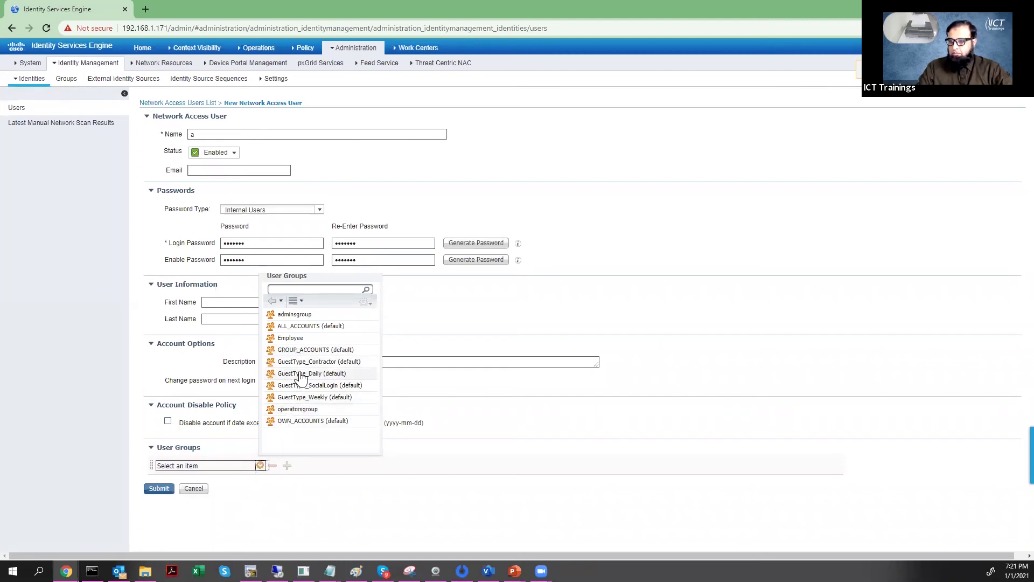
pyautogui.click(291, 315)
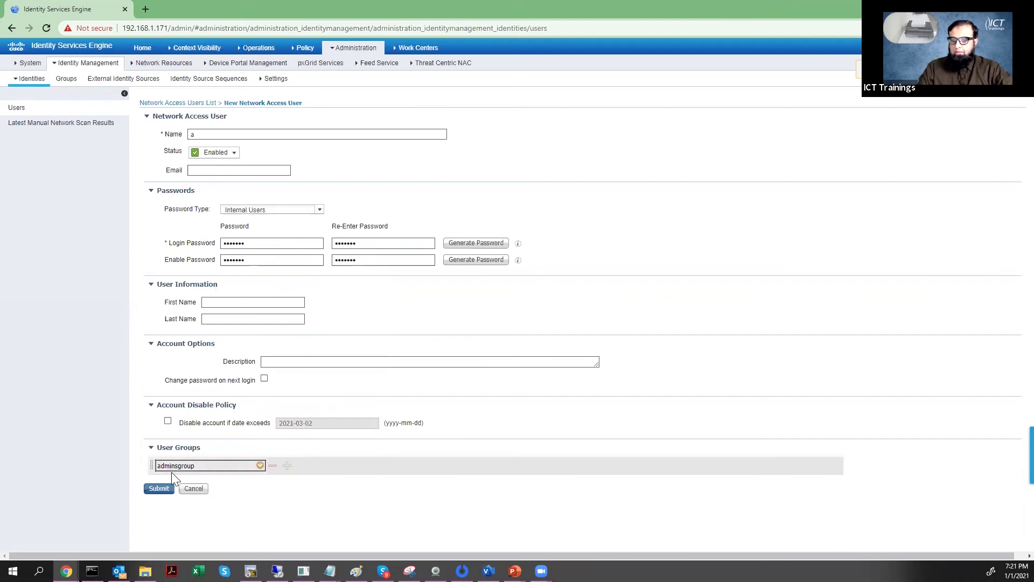
pyautogui.click(164, 493)
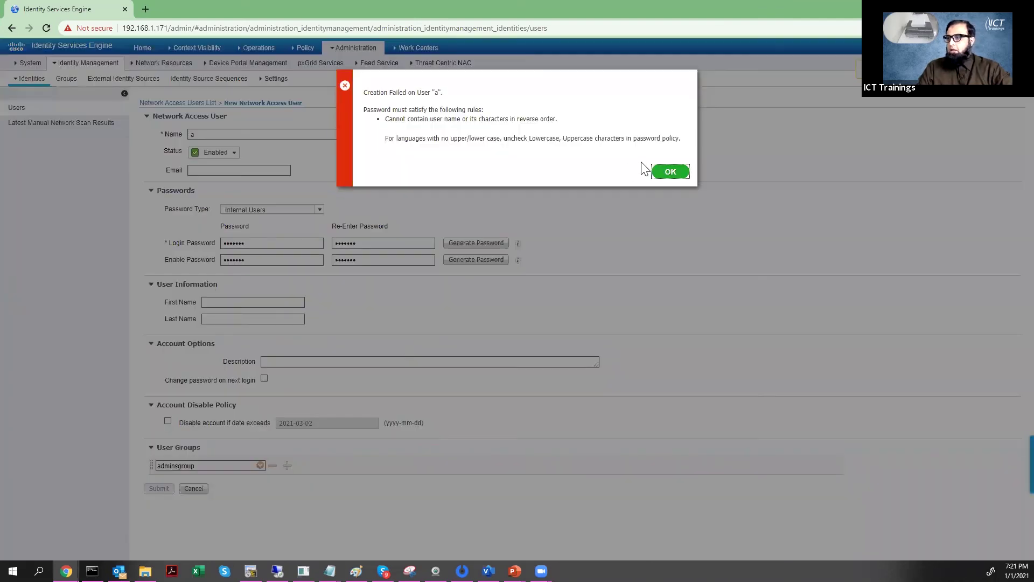
# - Dismiss the password-rule error and retype user a's login password and confirmation
pyautogui.click(671, 172)
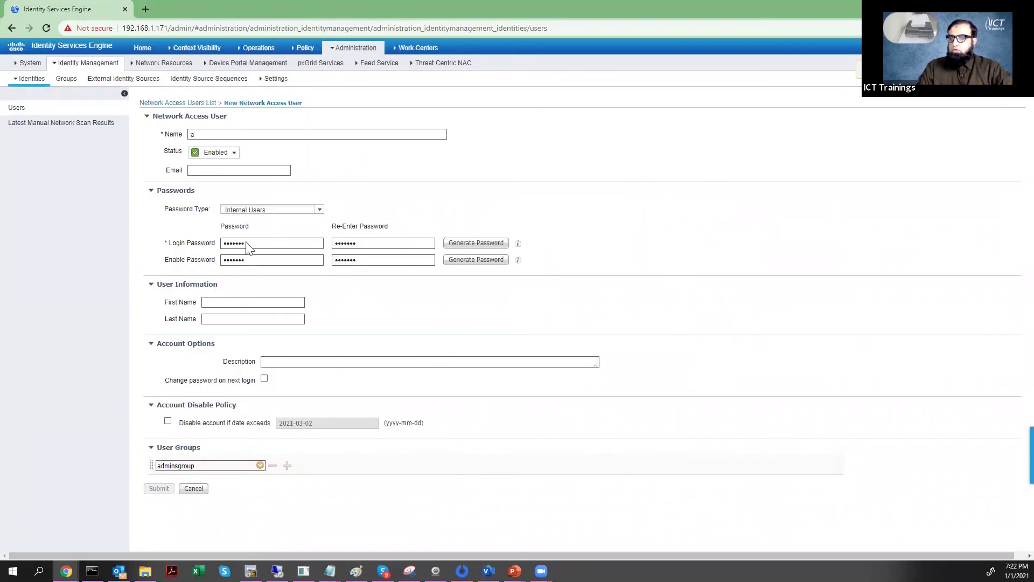
pyautogui.hotkey('ctrl', 'a')
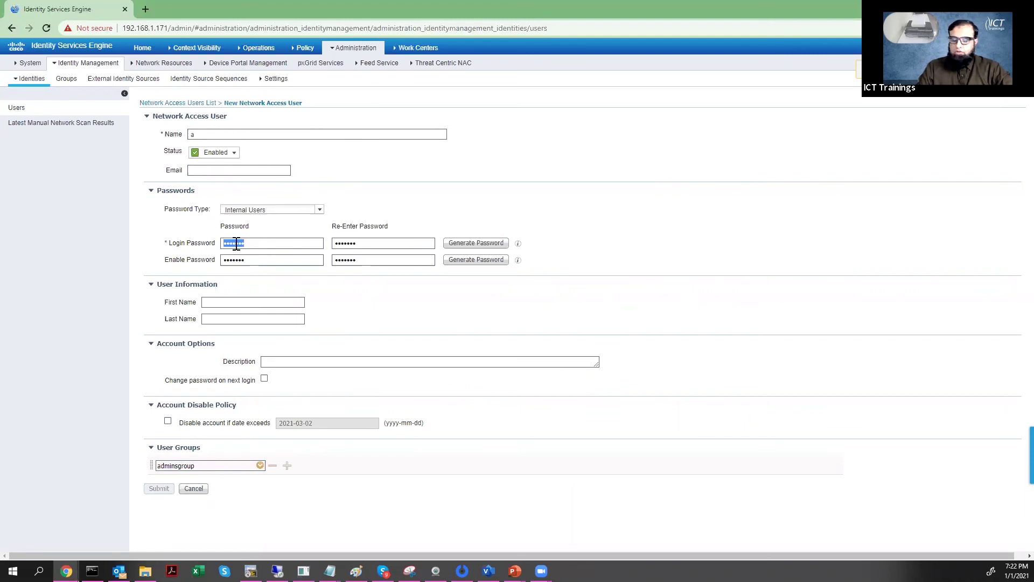
pyautogui.write('12345')
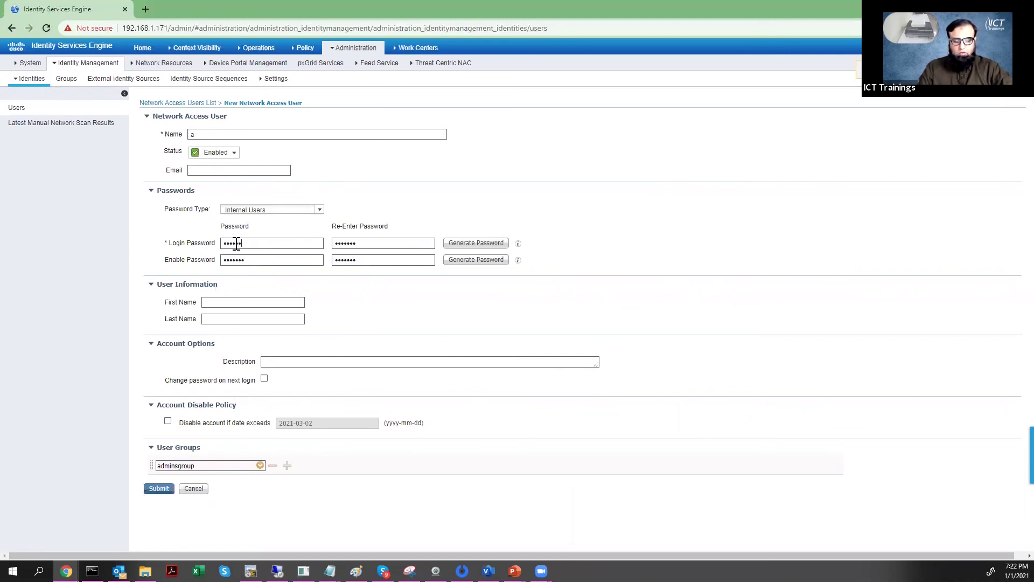
pyautogui.press('Tab')
pyautogui.write('•••••')
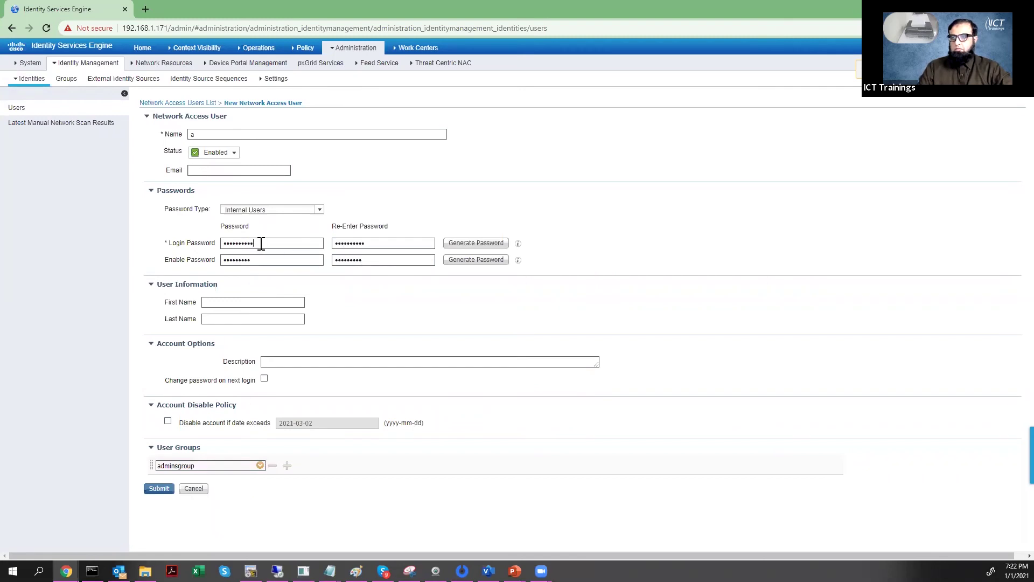
pyautogui.press('BackSpace')
pyautogui.press('BackSpace')
pyautogui.press('BackSpace')
pyautogui.press('BackSpace')
pyautogui.press('BackSpace')
pyautogui.press('BackSpace')
pyautogui.press('BackSpace')
pyautogui.press('BackSpace')
pyautogui.press('BackSpace')
pyautogui.press('BackSpace')
pyautogui.write('123')
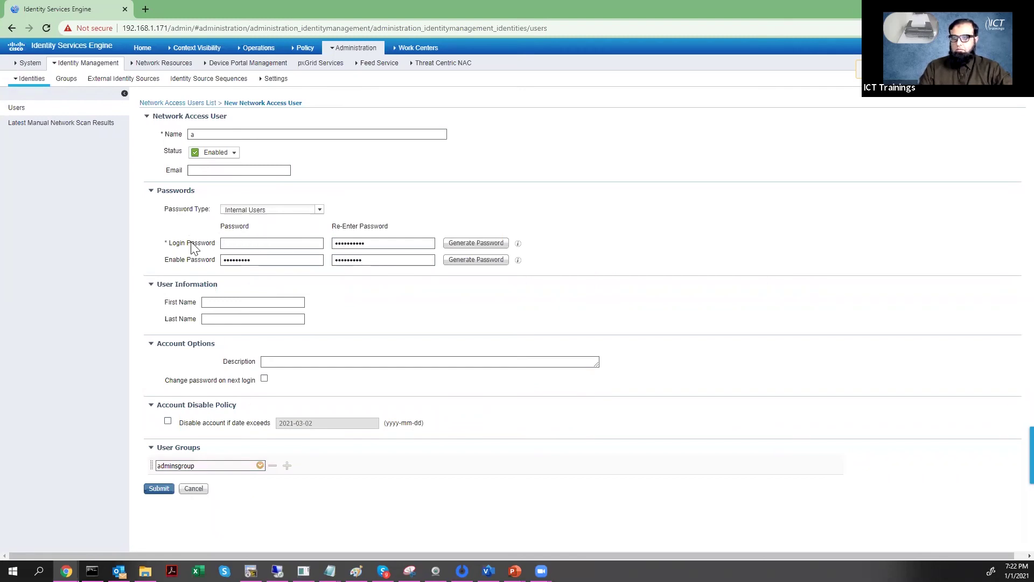
pyautogui.press('Tab')
pyautogui.write('•••••')
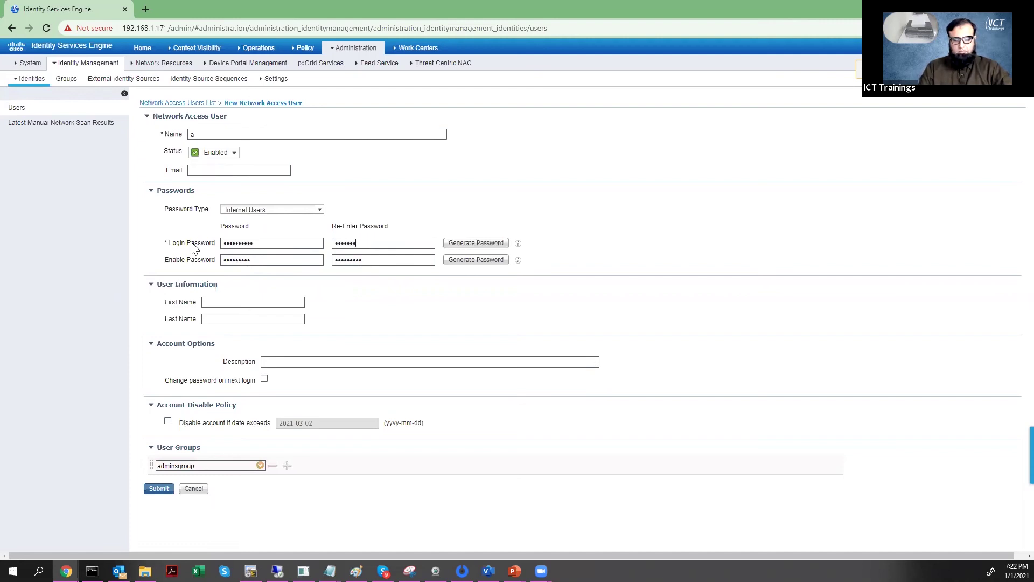
# - Re-enter user a's enable password and resubmit the user
pyautogui.press('Tab')
pyautogui.press('Tab')
pyautogui.write('•••••')
pyautogui.press('Tab')
pyautogui.write('•')
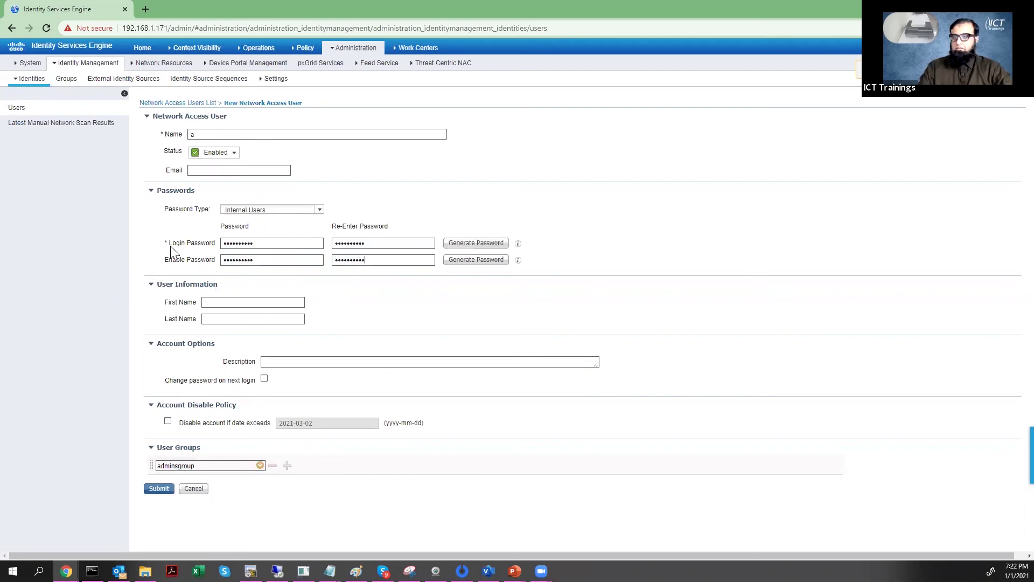
pyautogui.click(156, 489)
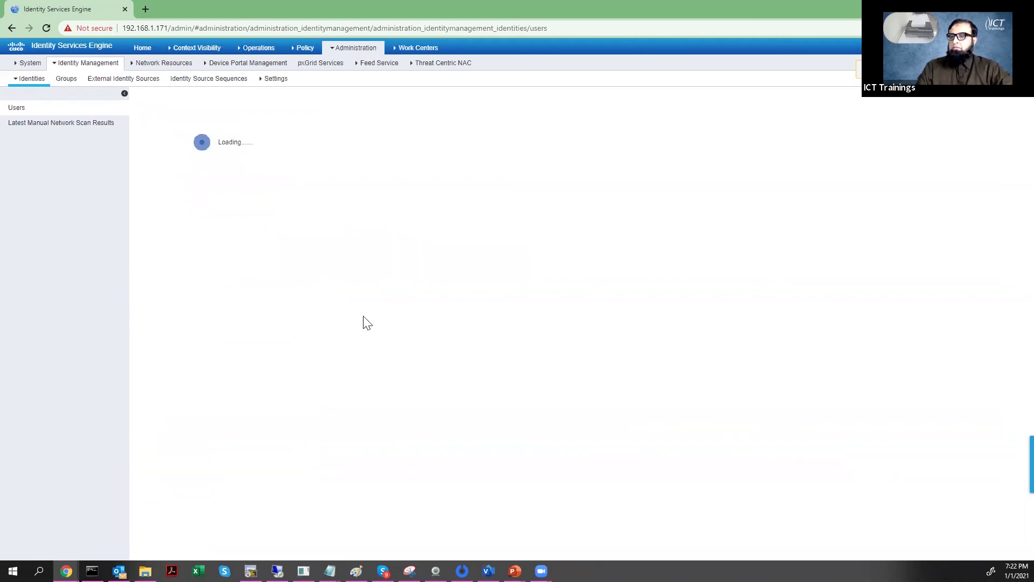
# - Start a new network access user named b and enter its login password
pyautogui.click(180, 130)
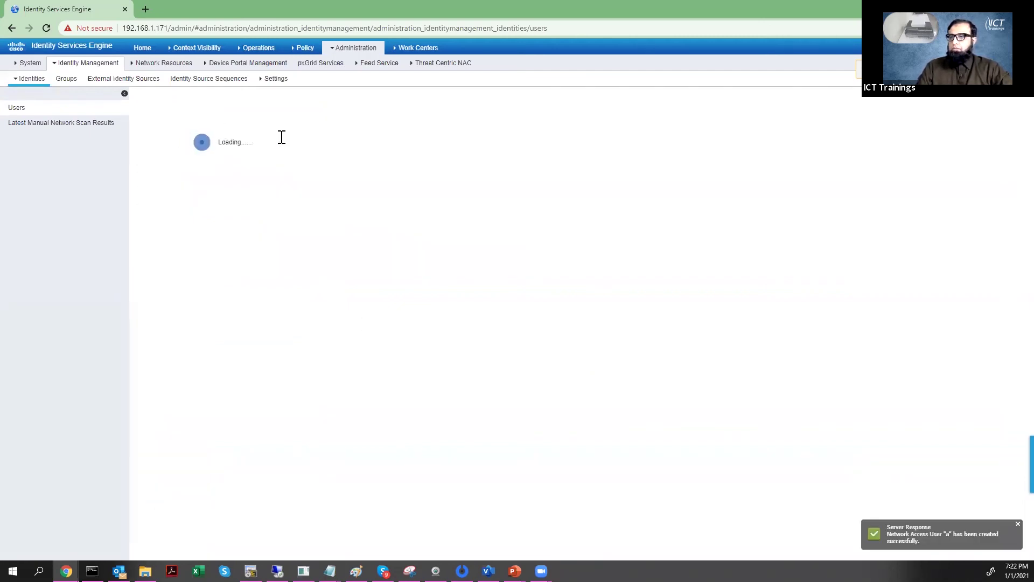
pyautogui.click(230, 136)
pyautogui.write('b')
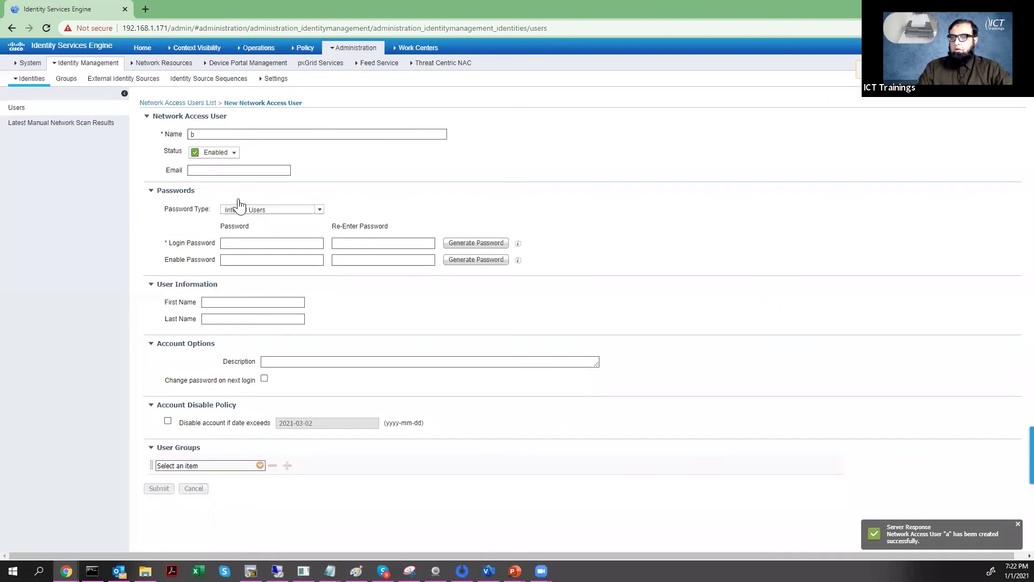
pyautogui.click(234, 243)
pyautogui.write('Cisco@')
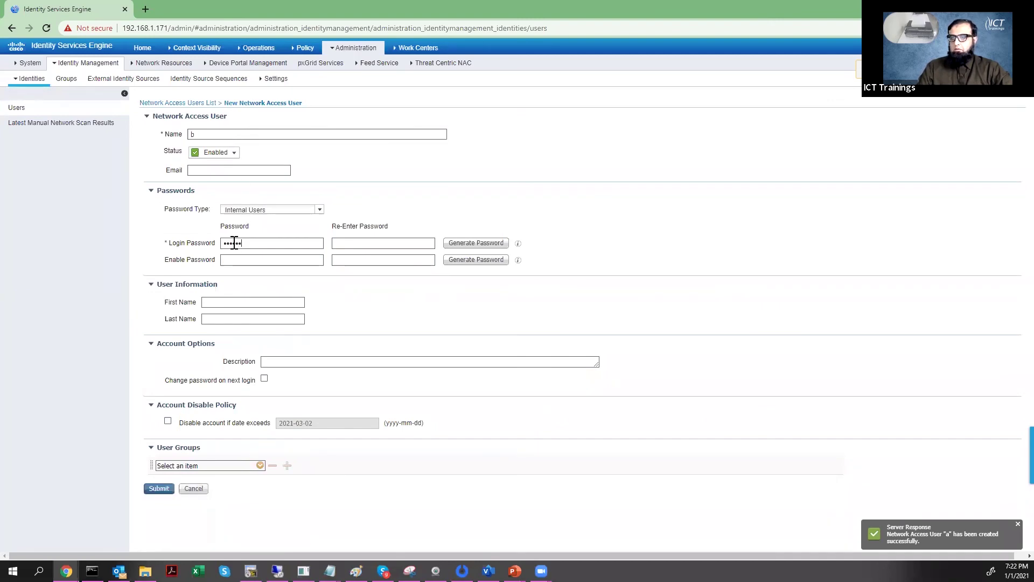
pyautogui.write('123Cisco@123')
pyautogui.press('Tab')
# - Give user b an enable password, assign operatorsgroup, and submit
pyautogui.click(234, 260)
pyautogui.write('C')
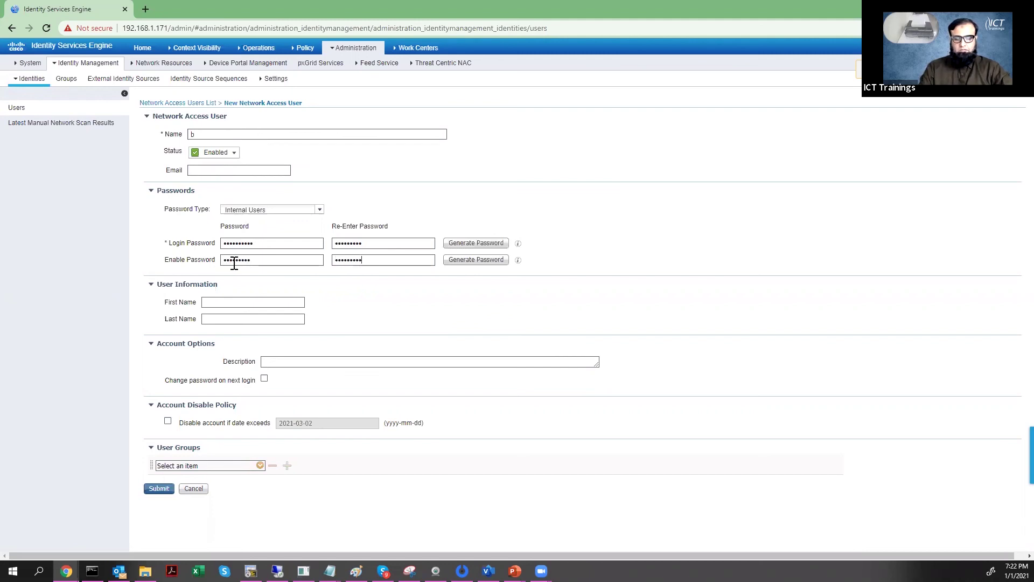
pyautogui.click(260, 466)
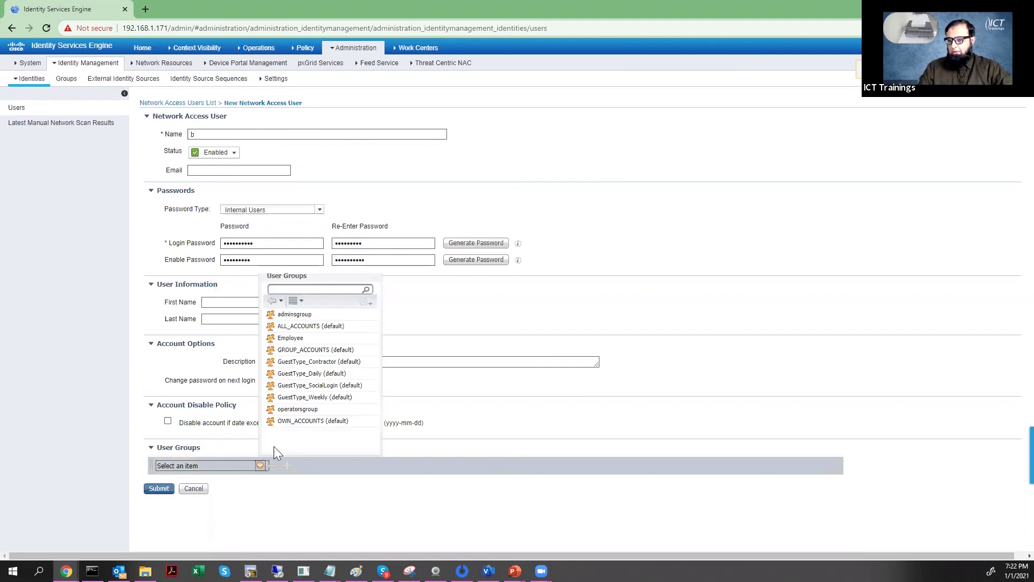
pyautogui.click(298, 410)
pyautogui.click(159, 488)
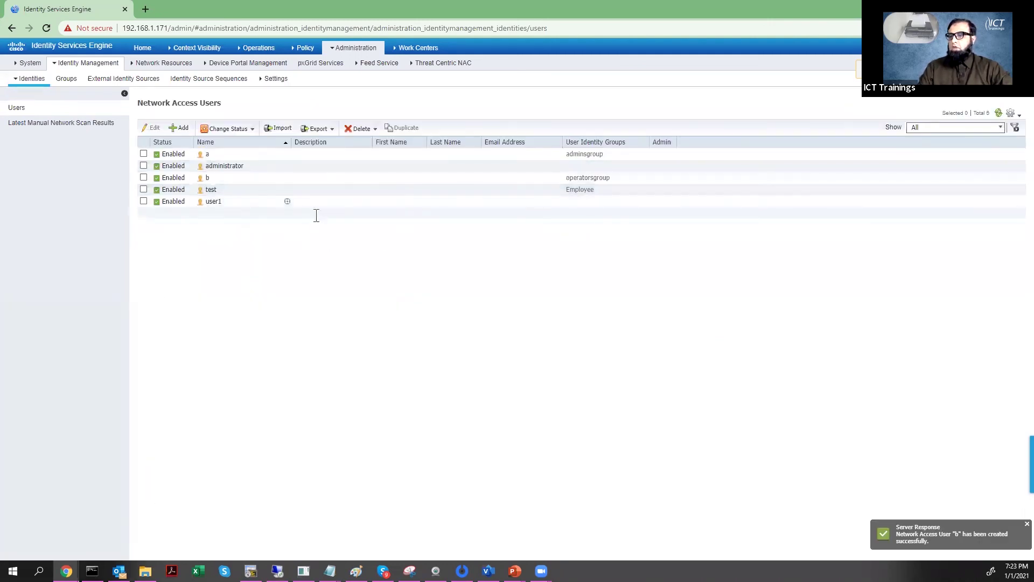
pyautogui.hotkey('alt', 'Tab')
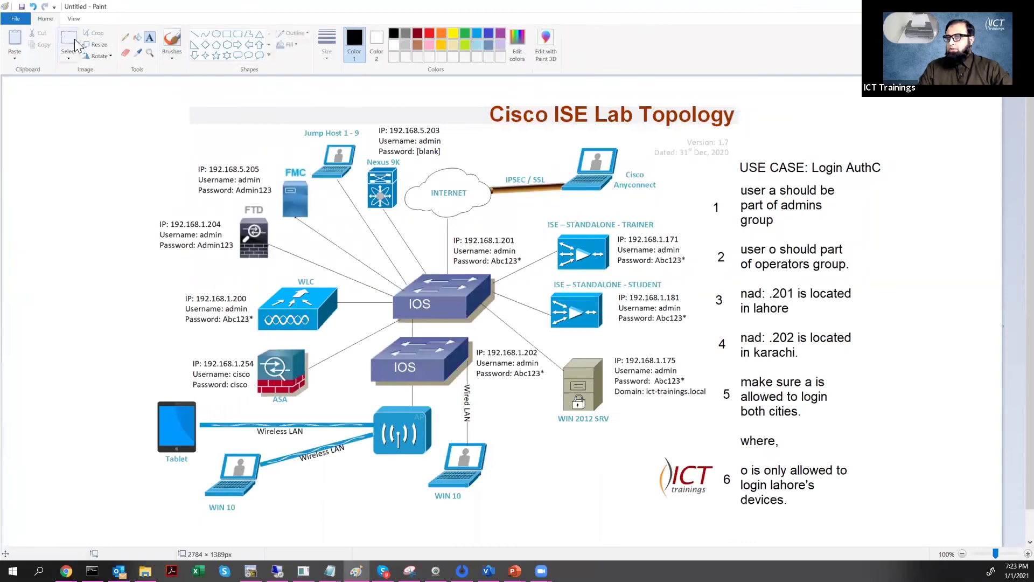
# - Draw pencil check marks beside use-case items 1 (user a) and 2 (user o)
pyautogui.click(126, 37)
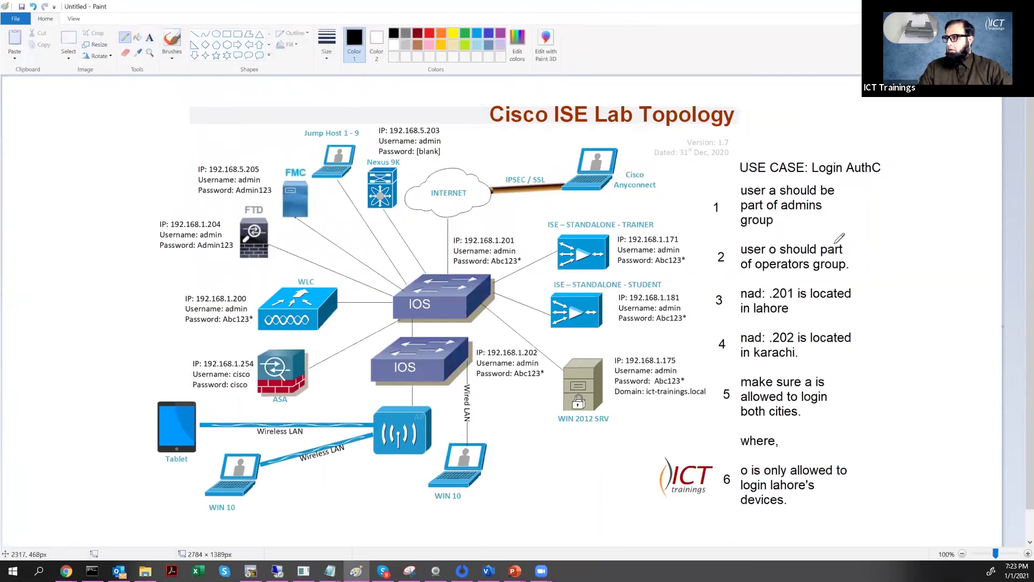
pyautogui.moveTo(736, 229); pyautogui.dragTo(819, 181)
pyautogui.moveTo(749, 275); pyautogui.dragTo(846, 230)
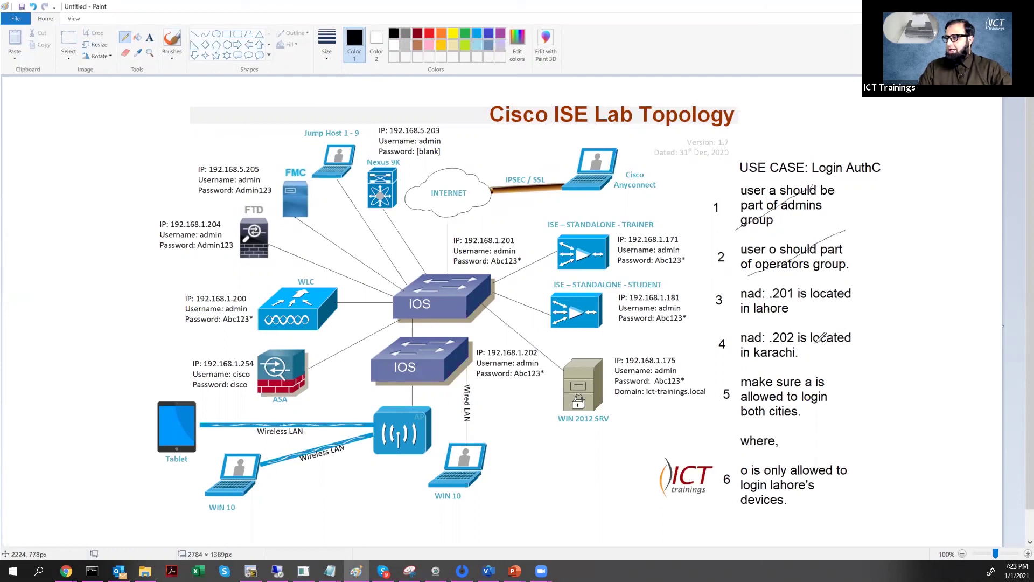
pyautogui.hotkey('alt', 'Tab')
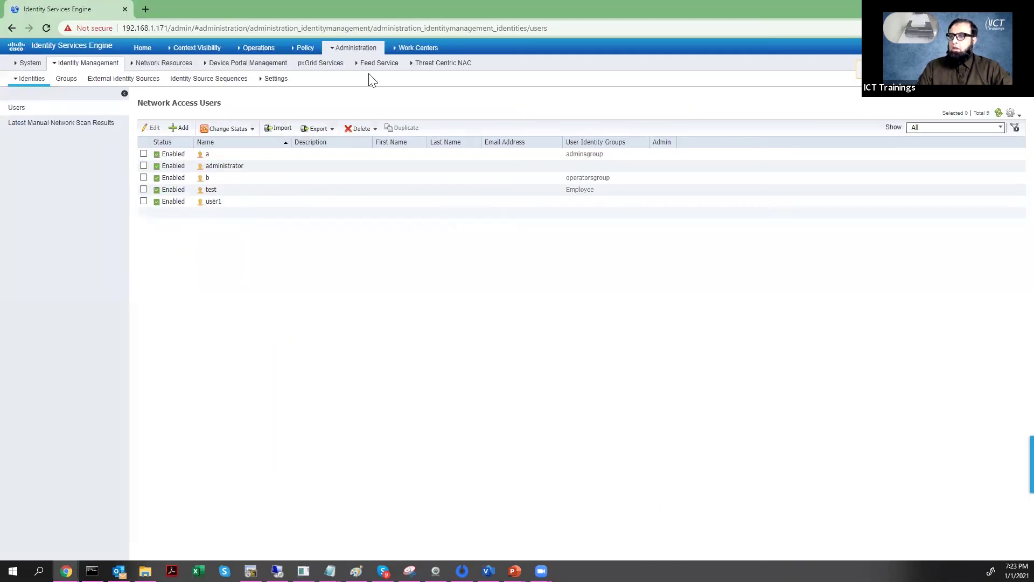
# - Open network device 2960 (192.168.1.202, located in Lahore) from the Network Devices list
pyautogui.click(355, 48)
pyautogui.click(462, 75)
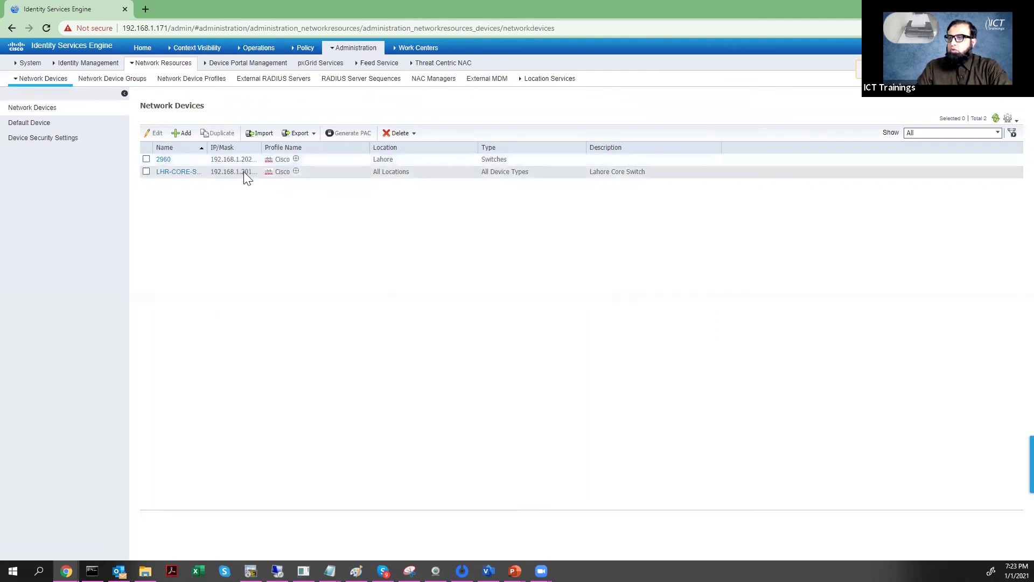
pyautogui.click(163, 159)
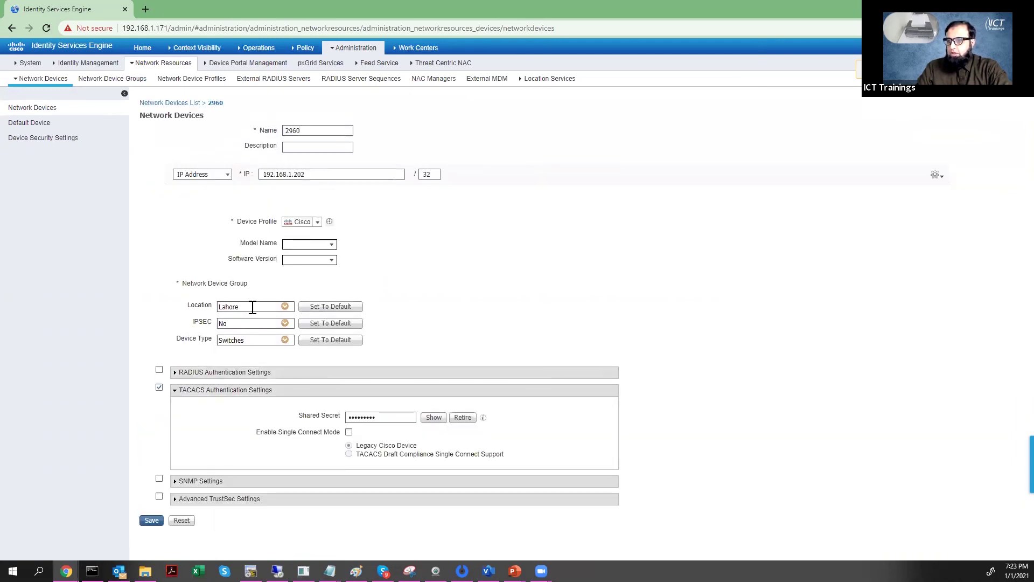
pyautogui.doubleClick(293, 174)
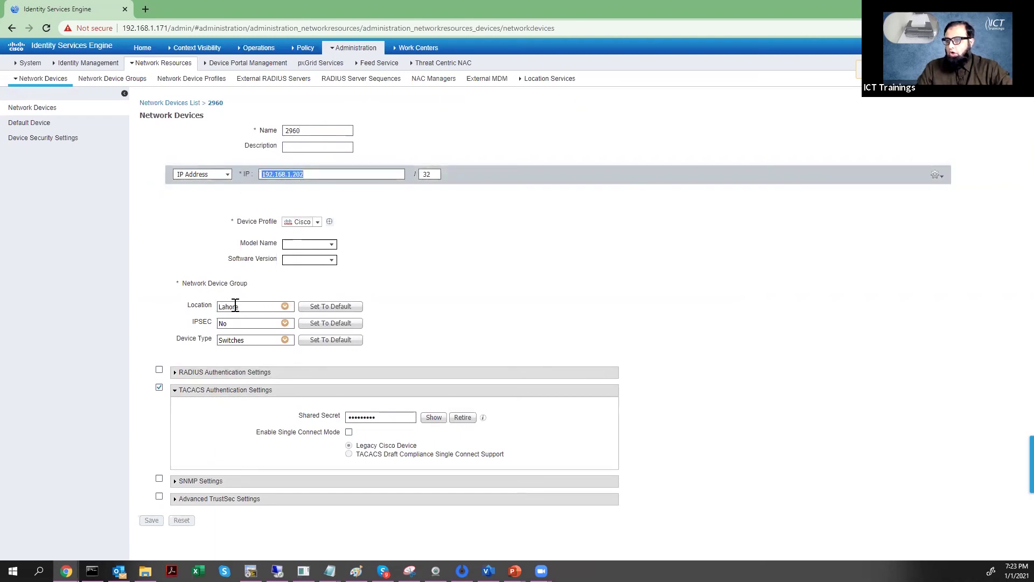
pyautogui.hotkey('alt', 'Tab')
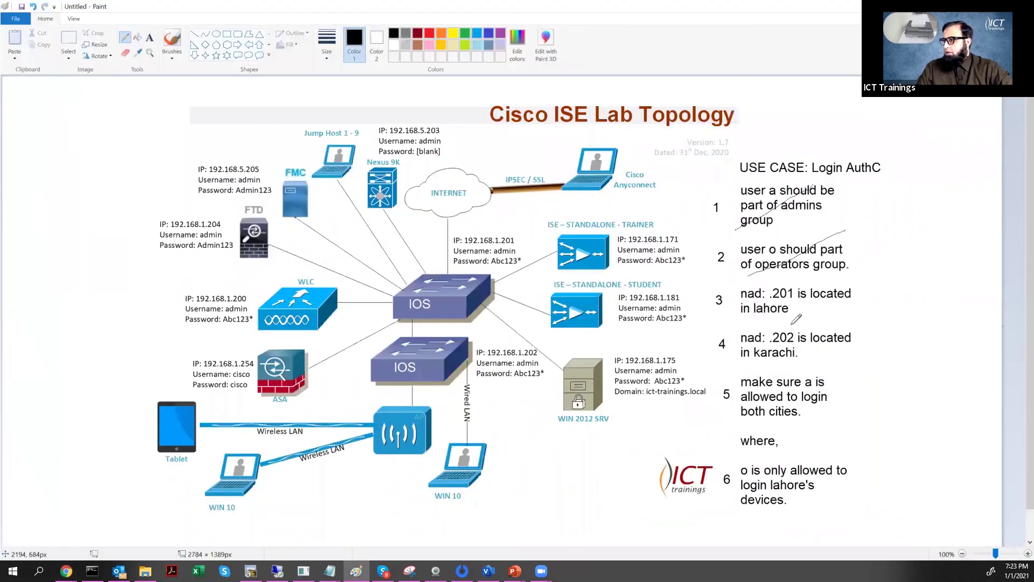
pyautogui.hotkey('alt', 'Tab')
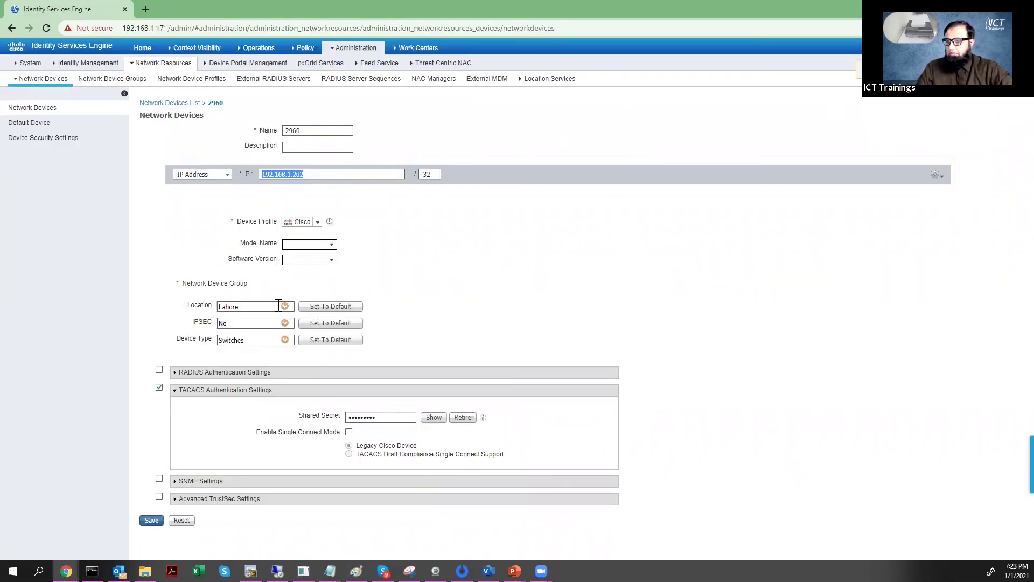
# - Choose Karachi from the All Locations tree as device 2960's location
pyautogui.click(285, 306)
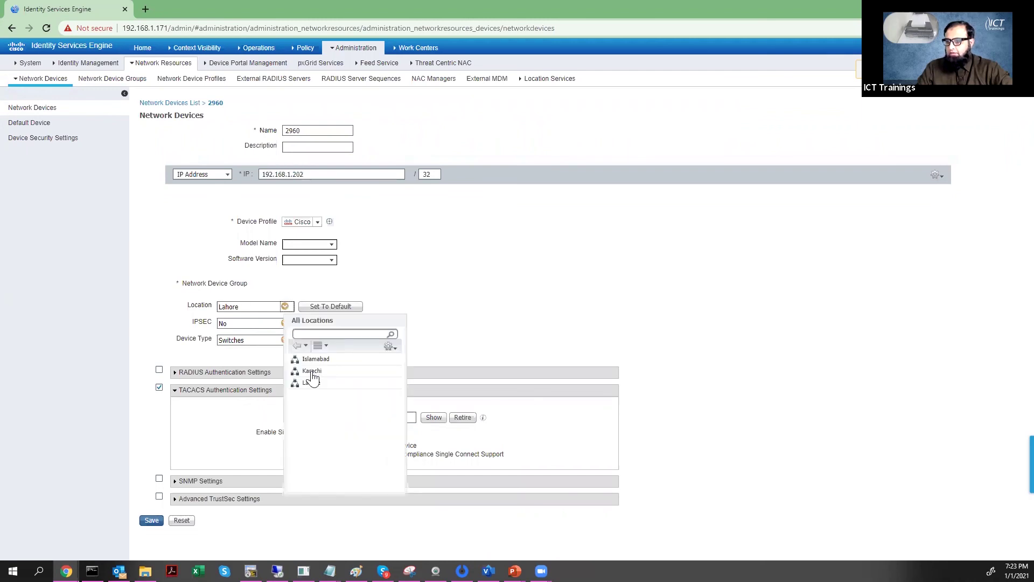
pyautogui.click(304, 373)
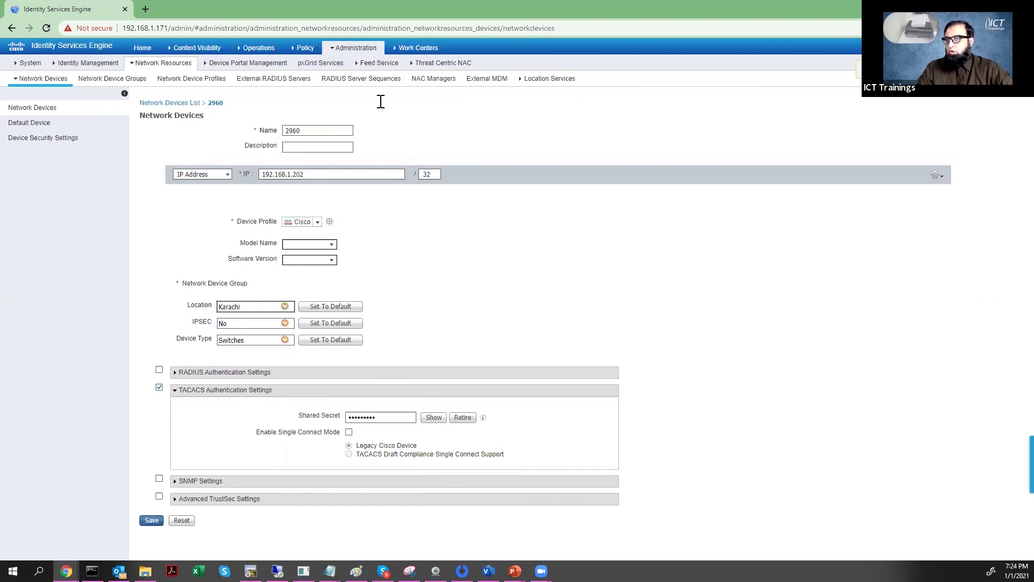
pyautogui.moveTo(356, 48)
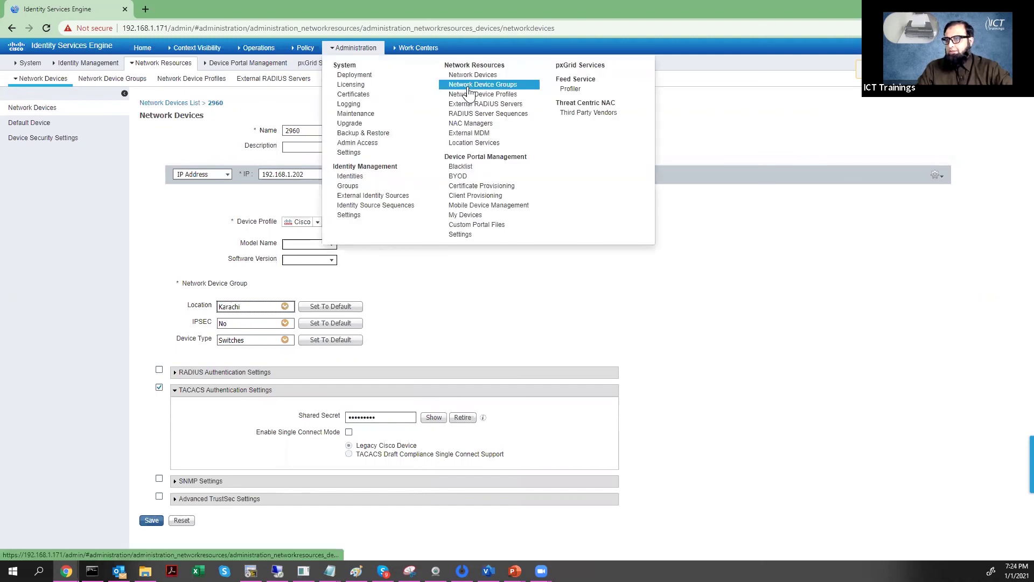